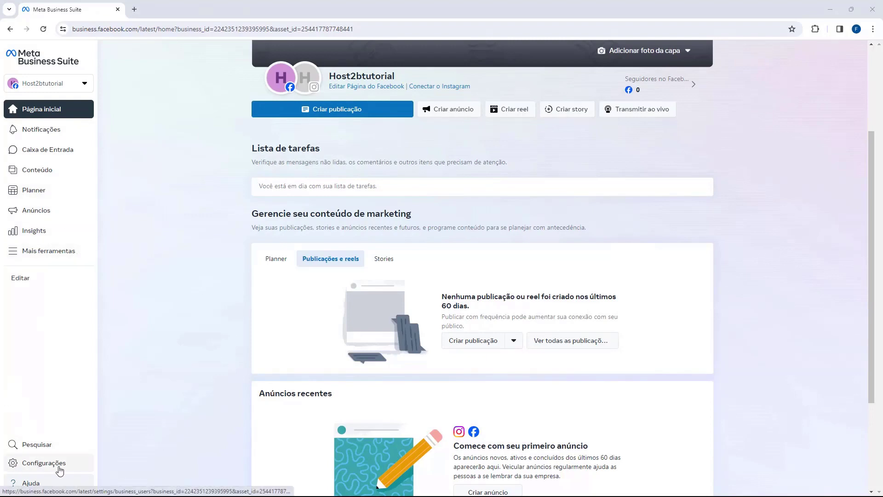
- Open Configurações from the left sidebar for the Host2btutorial business
left_click(32, 467)
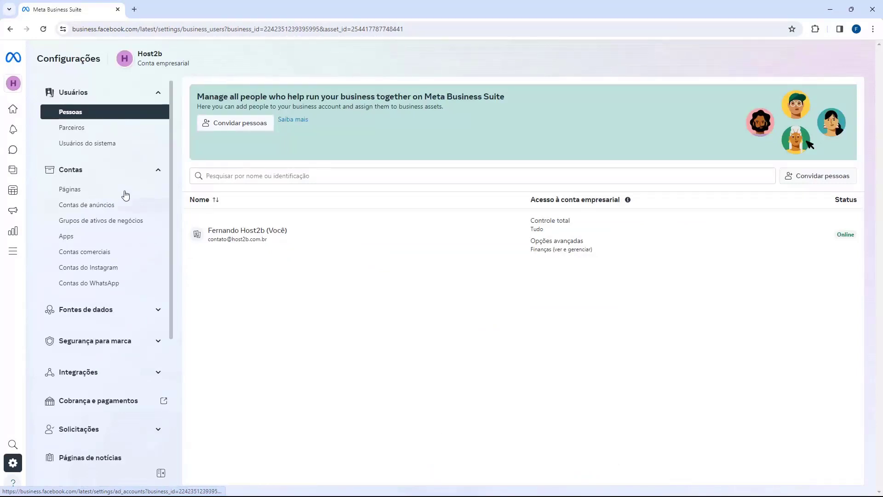
- Go to Cobrança e pagamentos and open the Lojatutorial ad account's billing details
left_click(87, 407)
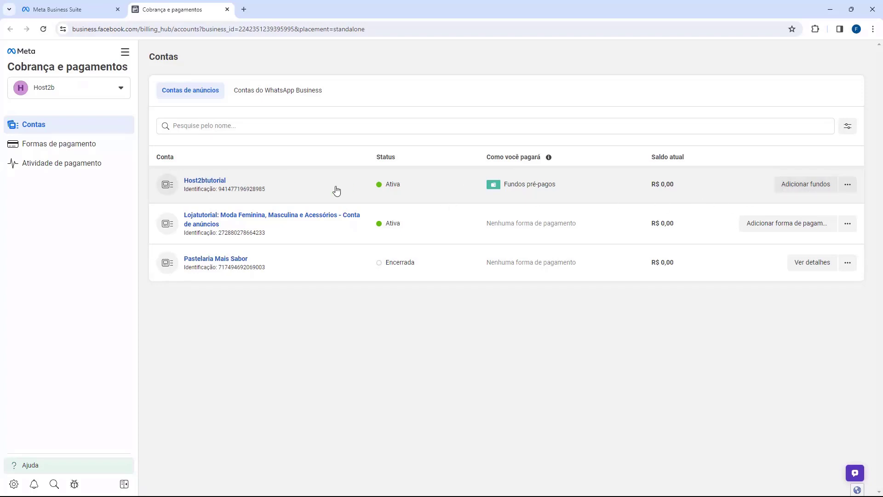
left_click(199, 223)
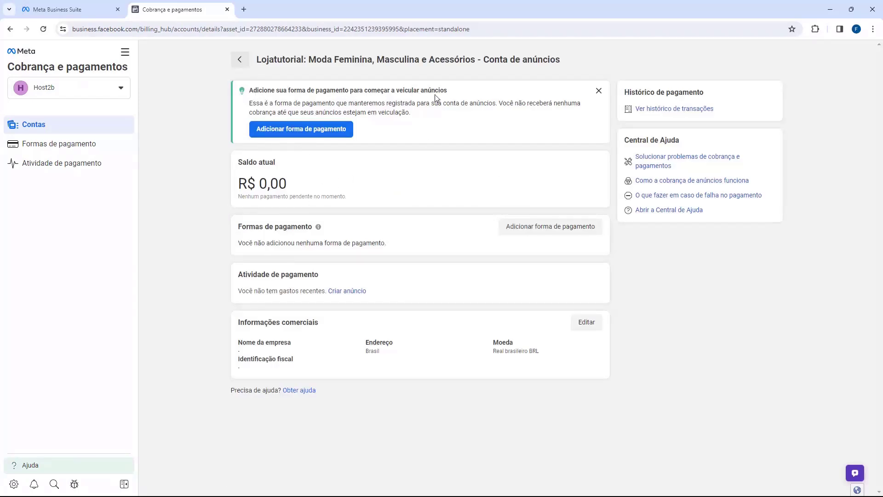
- Add a payment method to the Lojatutorial ad account, choosing PIX
left_click_drag(239, 227, 290, 228)
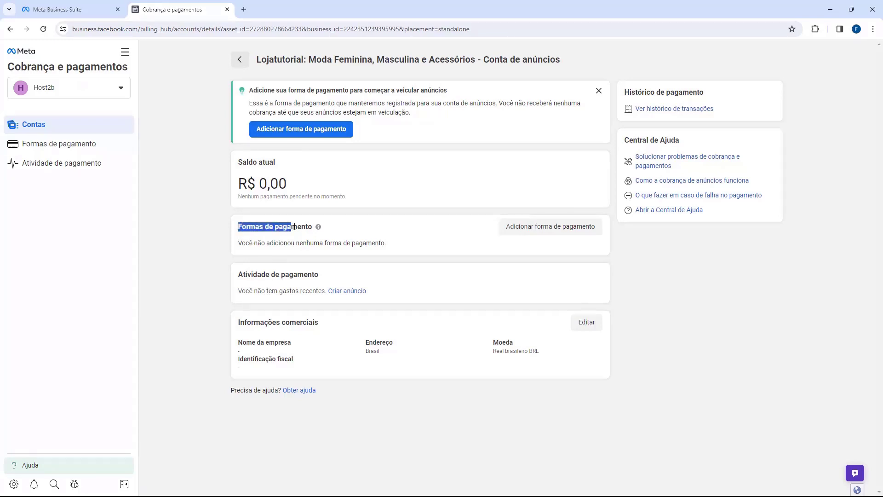
left_click(295, 226)
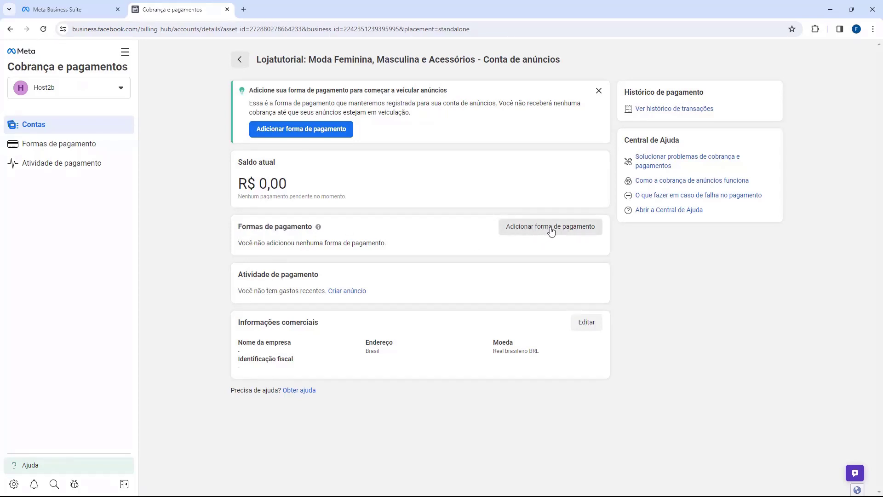
left_click(551, 232)
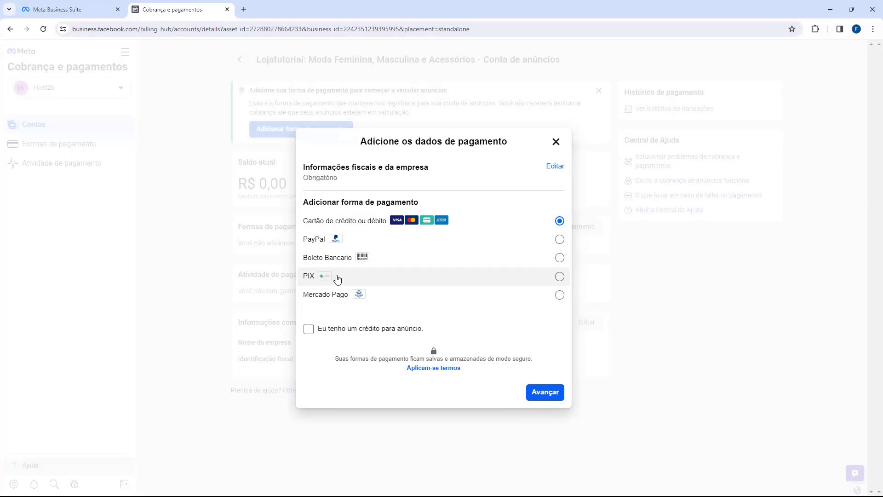
left_click(337, 279)
- Continue with PIX to the Informações da empresa form asking for CNPJ/CPF
left_click(545, 398)
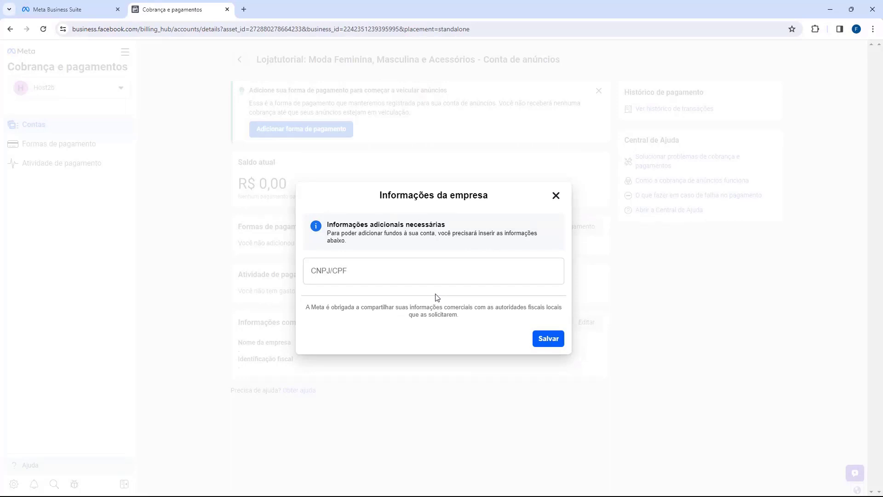
left_click_drag(378, 198, 484, 193)
- Paste the CPF into the CNPJ/CPF field
left_click(476, 242)
left_click(452, 279)
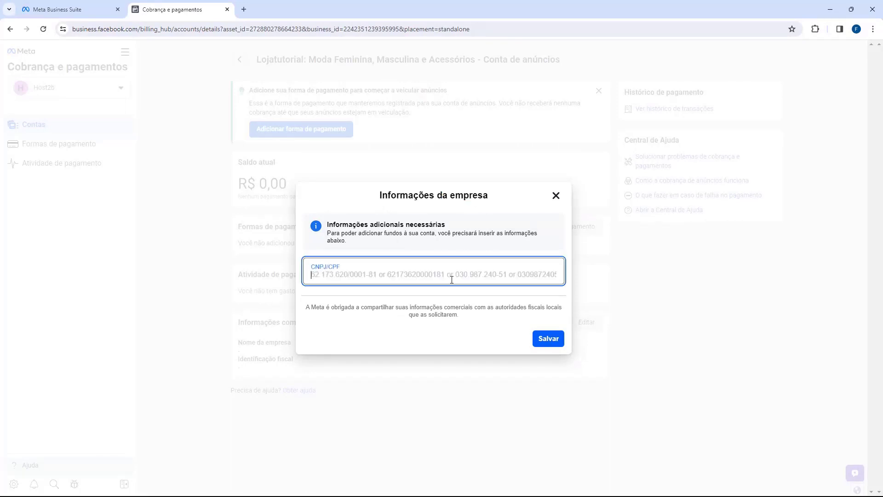
left_click(437, 296)
left_click(430, 270)
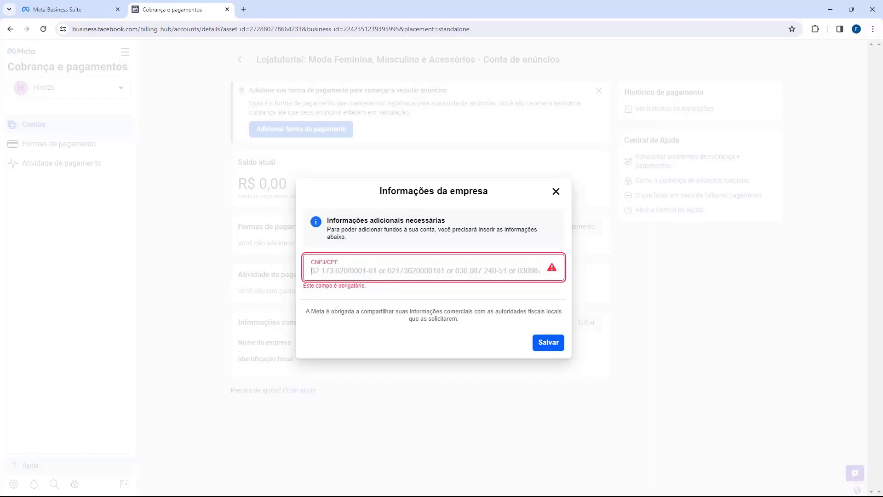
left_click(362, 272)
triple_click(381, 164)
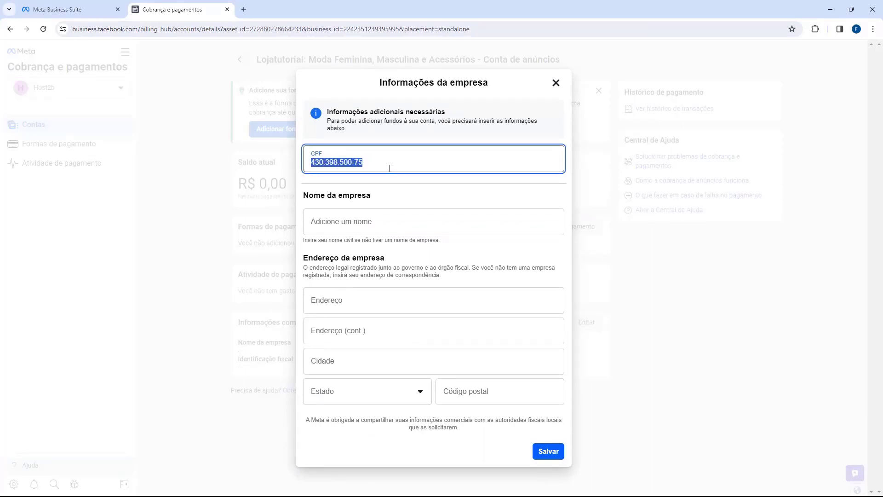
left_click(390, 168)
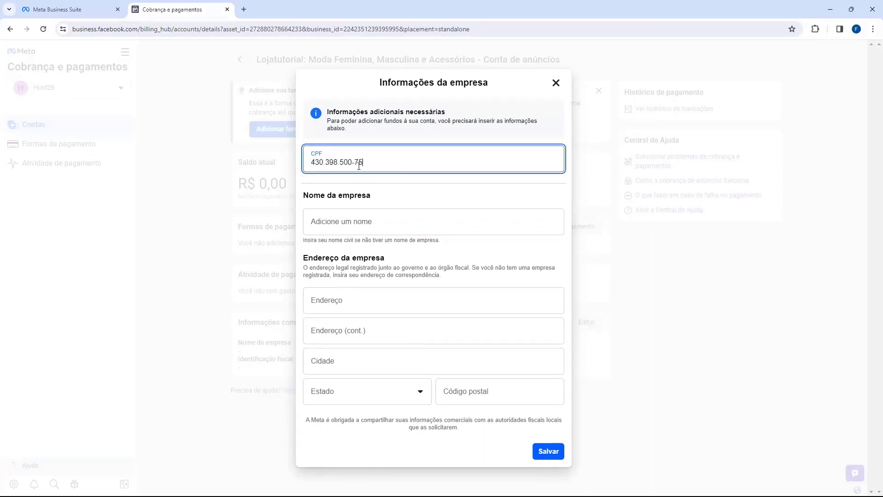
- Enter the business name, autofill address, city, state and postal code, and save
left_click(318, 226)
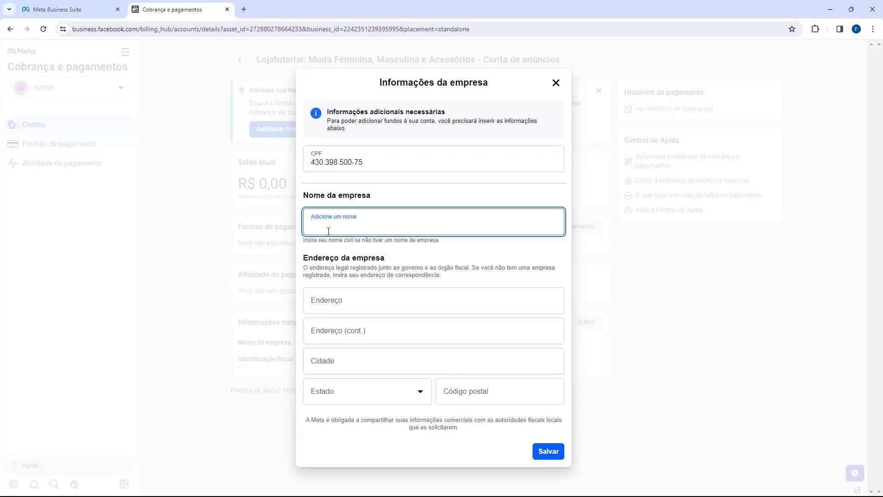
left_click(328, 162)
left_click(331, 227)
type("Fernando M")
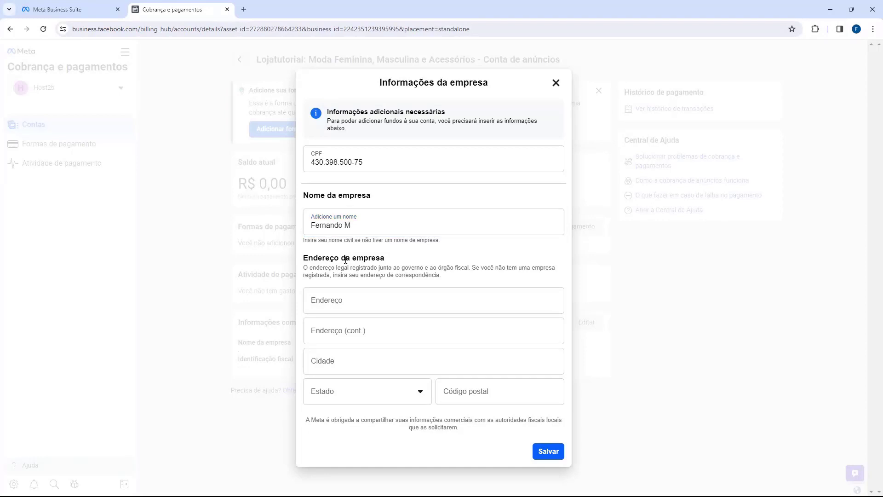
left_click(345, 299)
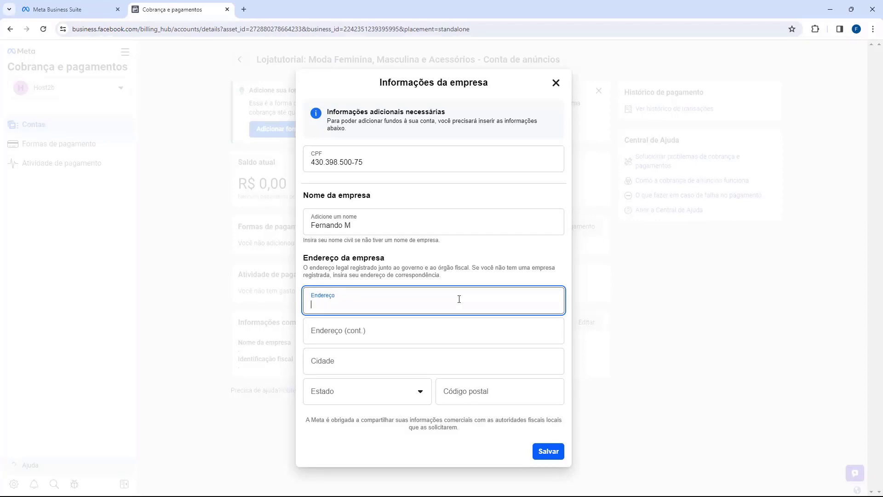
left_click(502, 301)
left_click(455, 328)
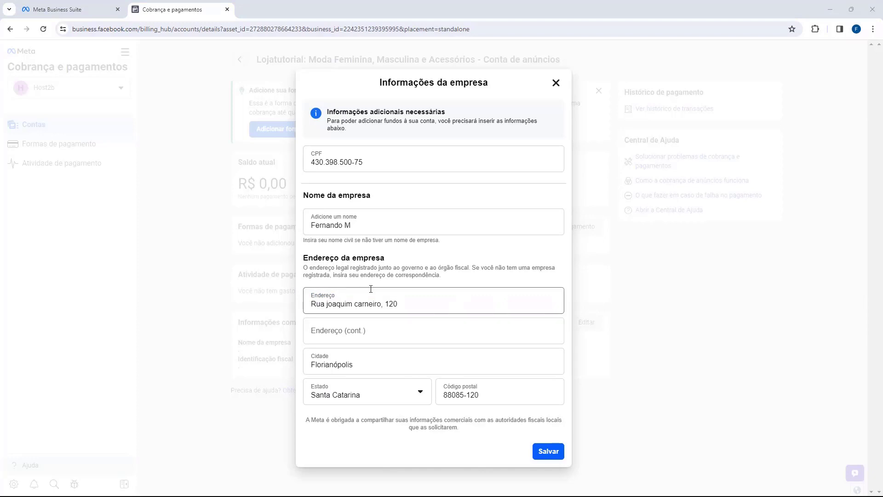
left_click(550, 452)
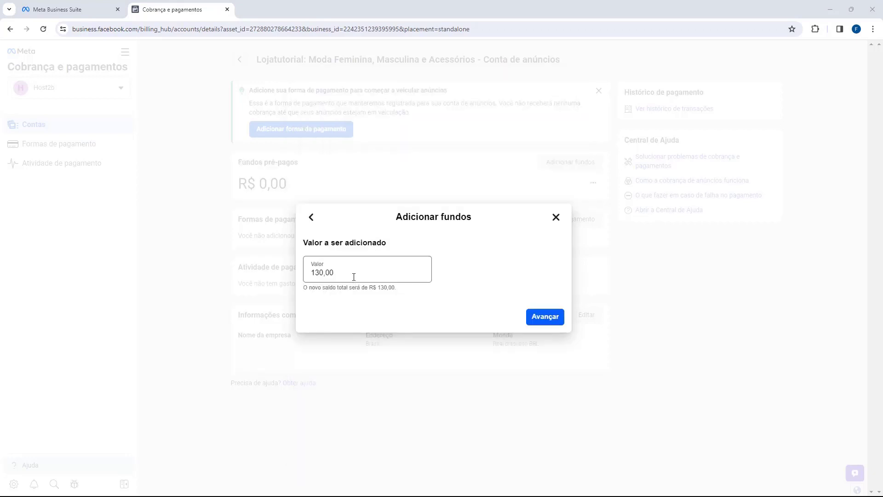
- Change the Valor from 130,00 to 20,00 and continue to the PIX code and QR code
left_click_drag(395, 225, 491, 227)
left_click(315, 243)
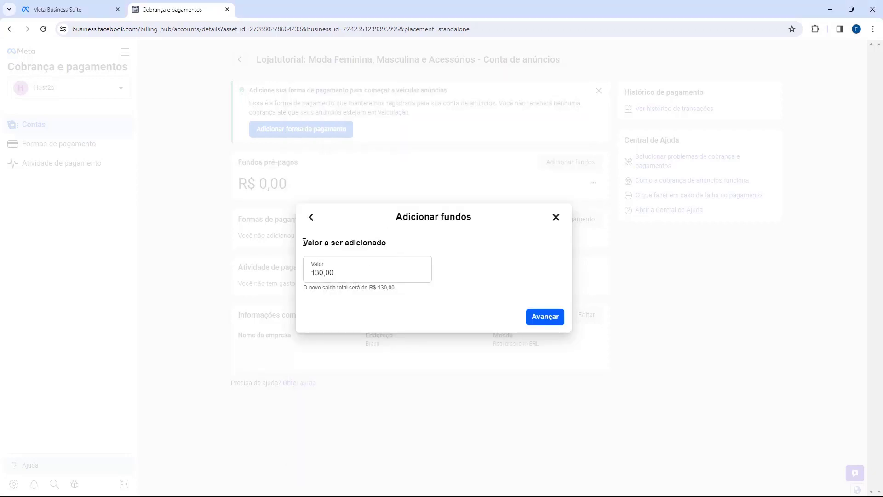
left_click_drag(304, 243, 357, 270)
double_click(352, 274)
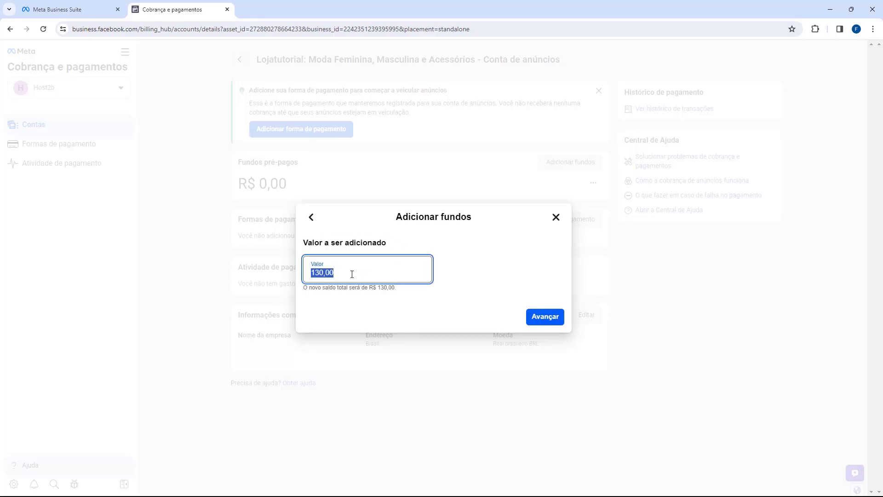
left_click(343, 275)
double_click(340, 274)
left_click(341, 275)
key("BackSpace")
key("BackSpace")
key("BackSpace")
key("BackSpace")
key("BackSpace")
key("BackSpace")
type("2000")
key("BackSpace")
key("BackSpace")
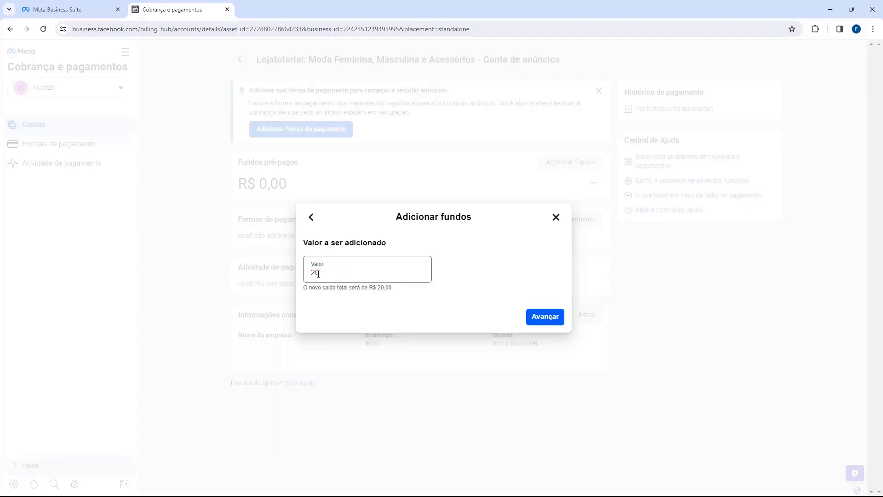
left_click(361, 297)
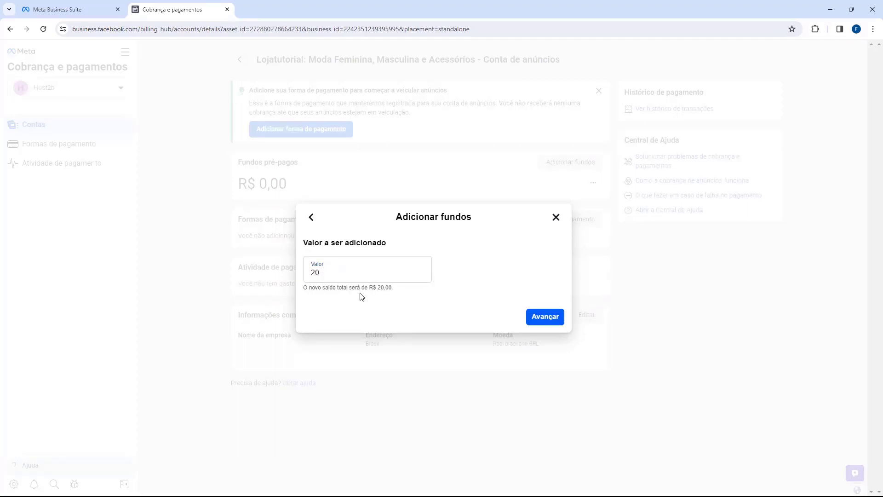
left_click(545, 317)
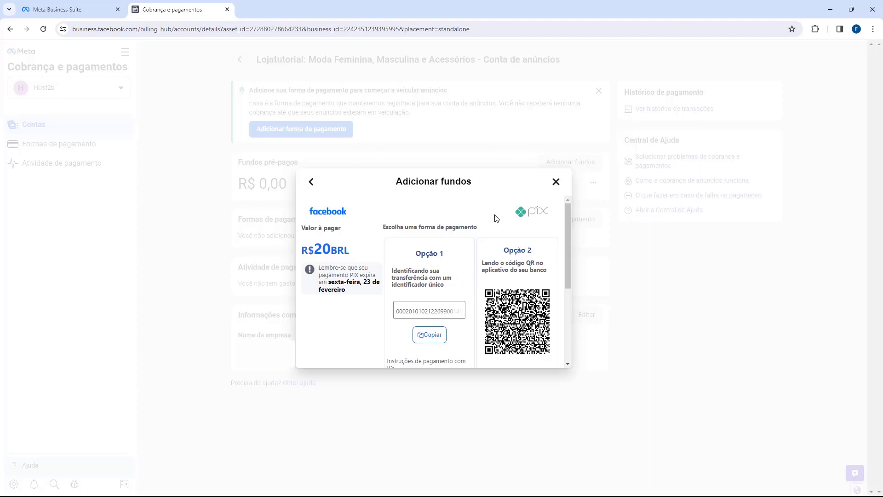
- Copy the PIX code, finish the R$ 20 payment and close the Pagamento enviado confirmation
left_click(398, 310)
left_click(398, 309)
scroll(420, 250, "down", 3)
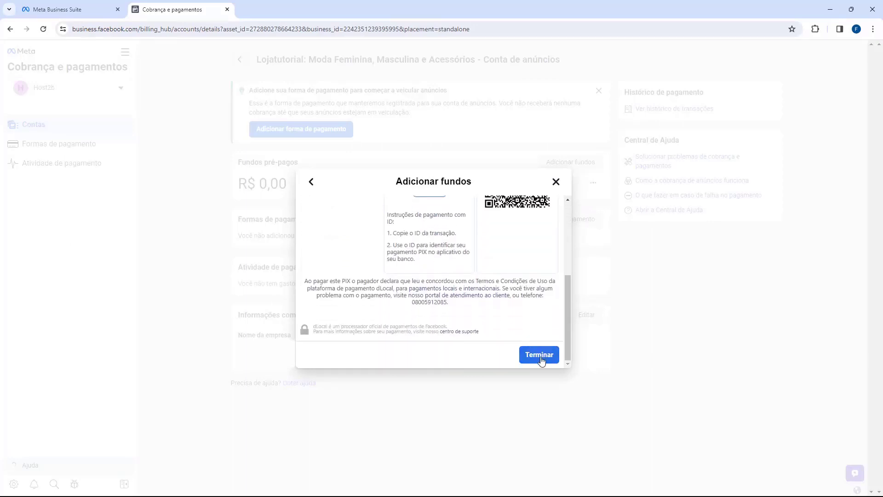
left_click(537, 362)
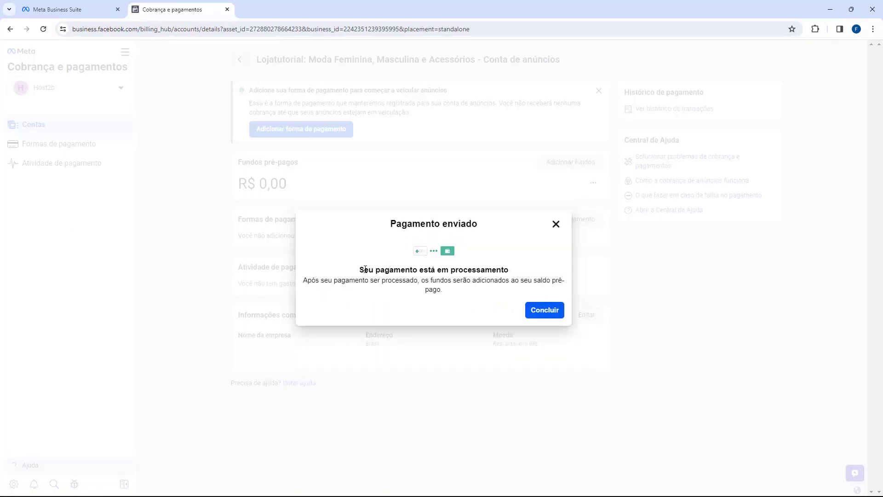
left_click_drag(364, 271, 481, 272)
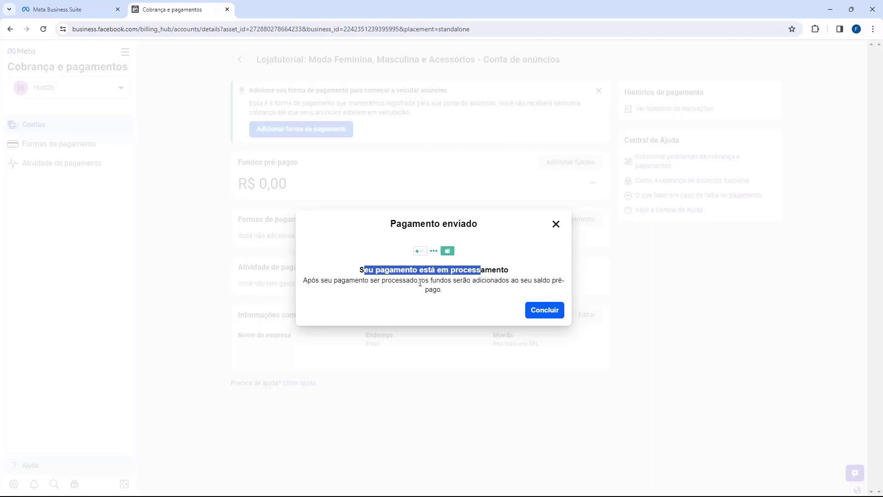
left_click(541, 310)
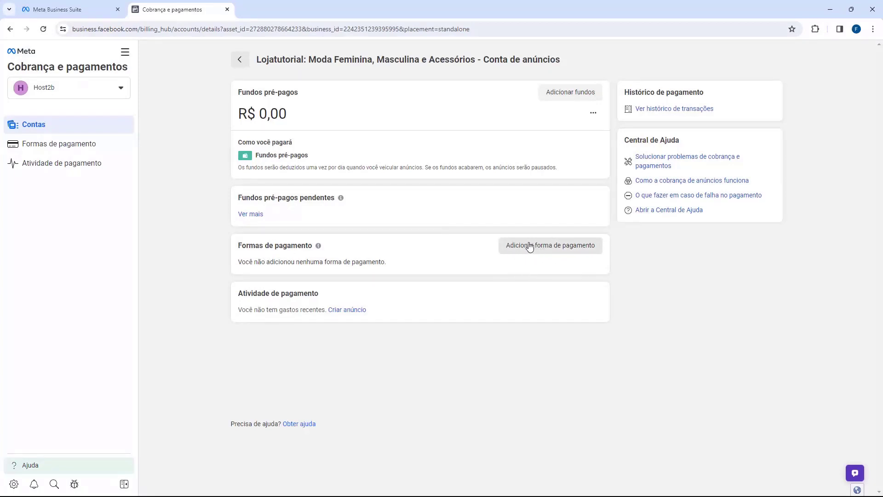
- Review the R$ 20,00 prepaid funds and the 'Com fundos' manual payment in payment activity
left_click(552, 93)
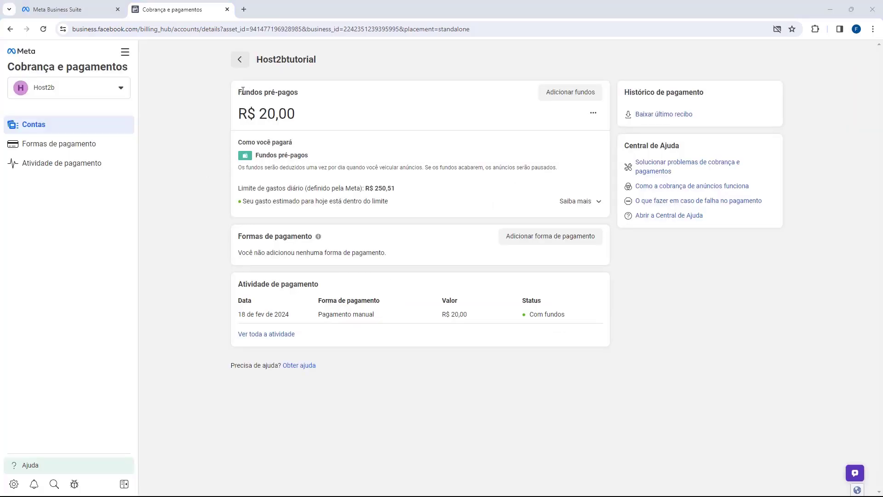
left_click_drag(242, 117, 305, 116)
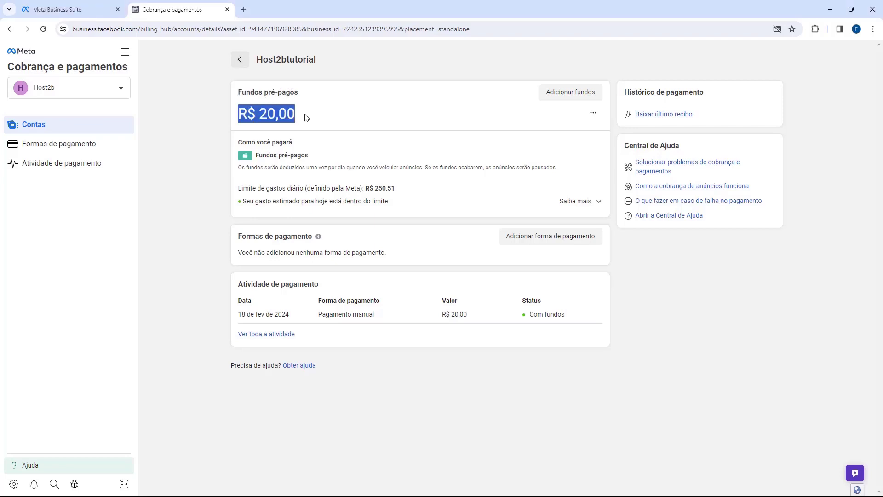
left_click(304, 117)
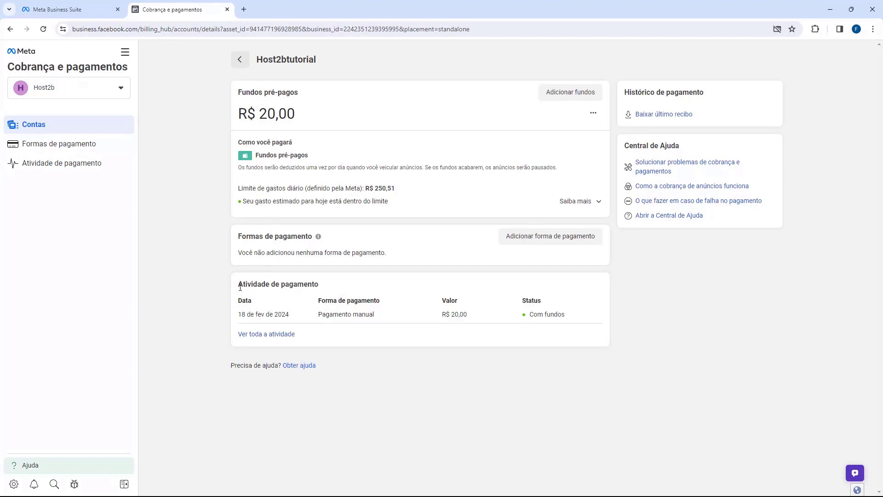
left_click_drag(239, 285, 303, 284)
left_click(304, 284)
left_click_drag(319, 314, 365, 315)
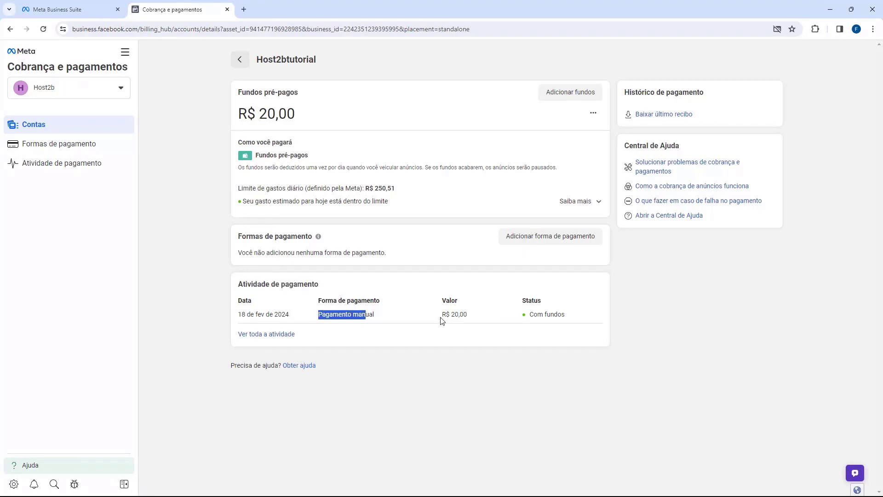
left_click_drag(443, 315, 511, 315)
left_click_drag(233, 114, 346, 125)
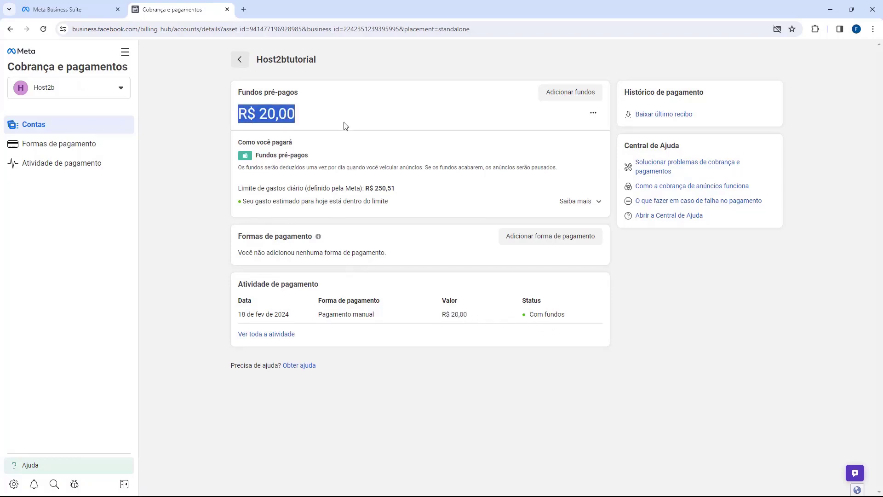
left_click(345, 126)
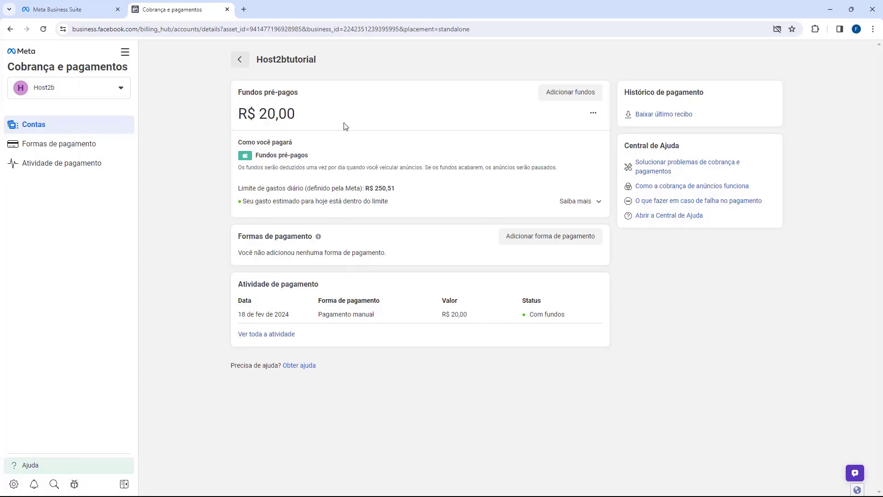
left_click_drag(319, 124, 259, 115)
left_click(319, 121)
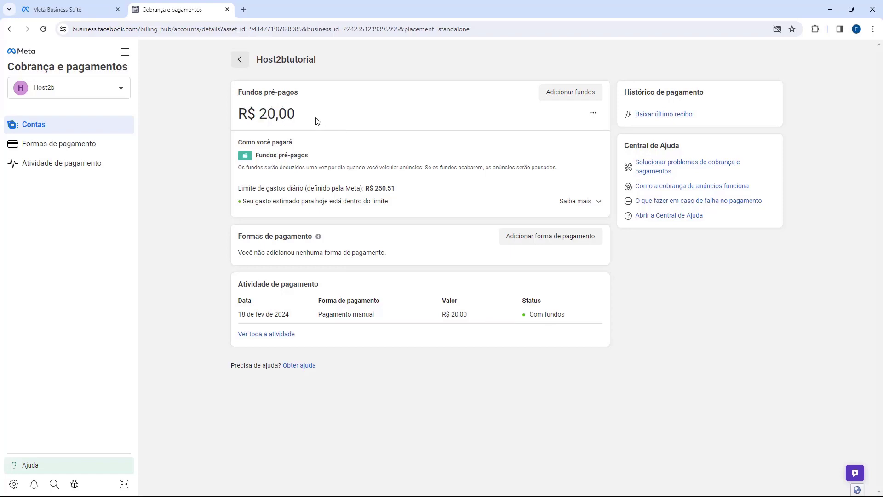